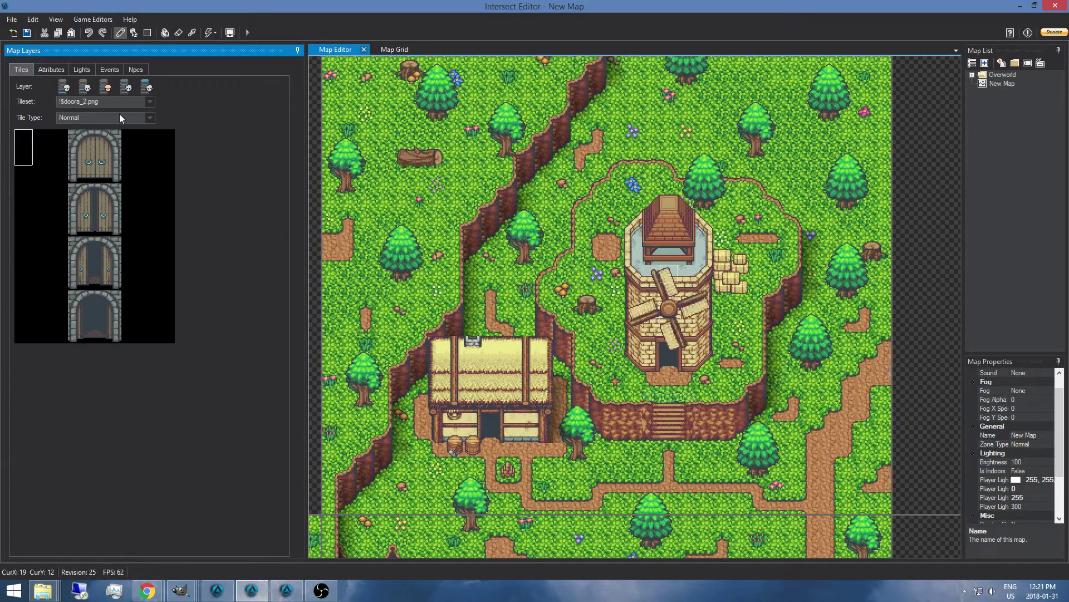
Open the Animation Editor and bring up the Windmill animation's settings for review.
left_click(97, 19)
left_click(102, 32)
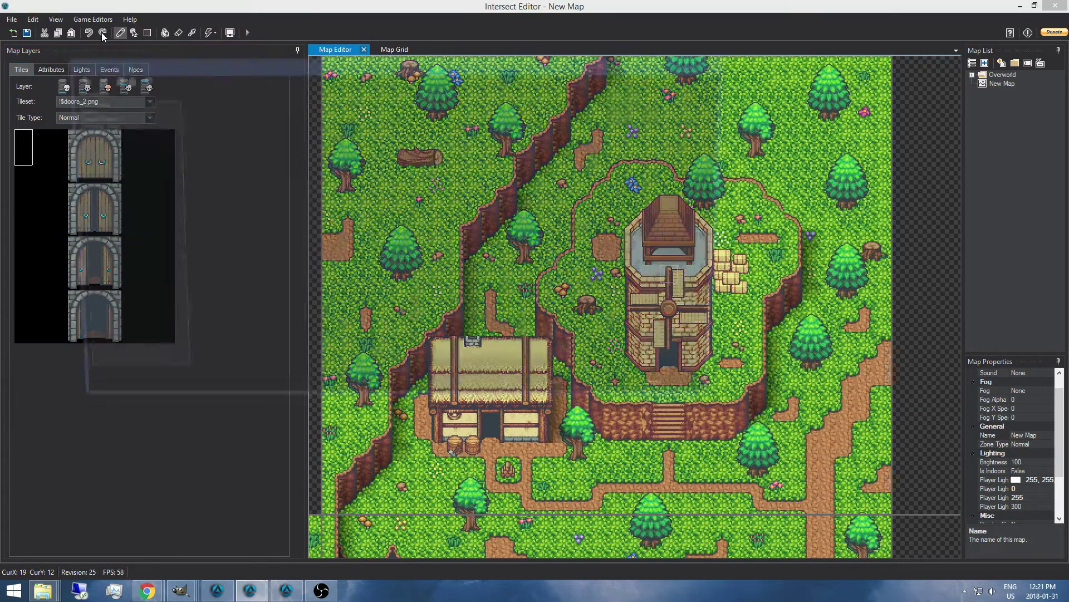
left_click_drag(96, 62, 119, 119)
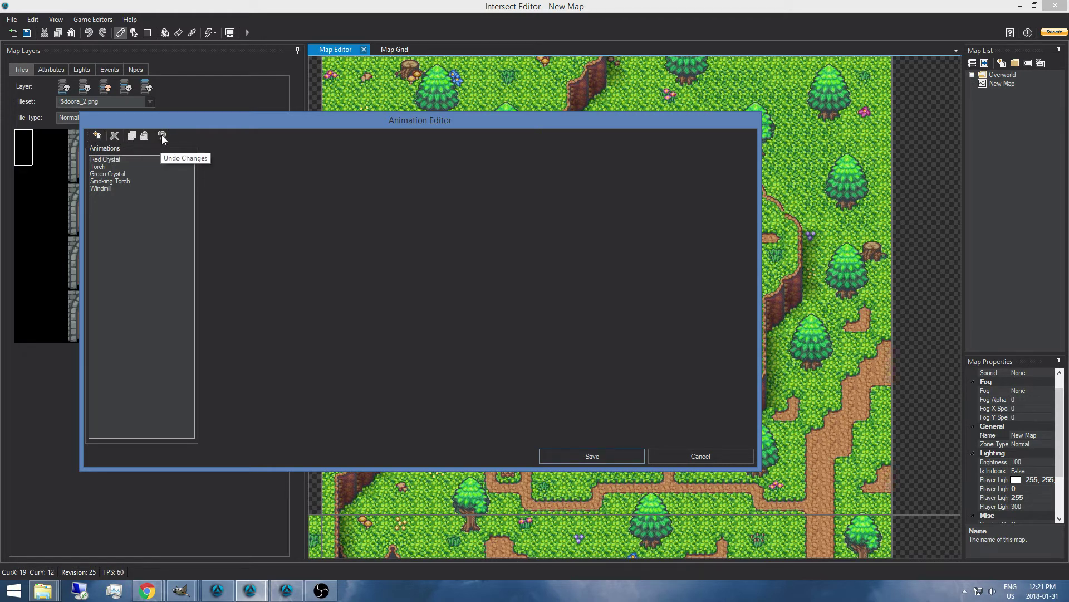
left_click(102, 188)
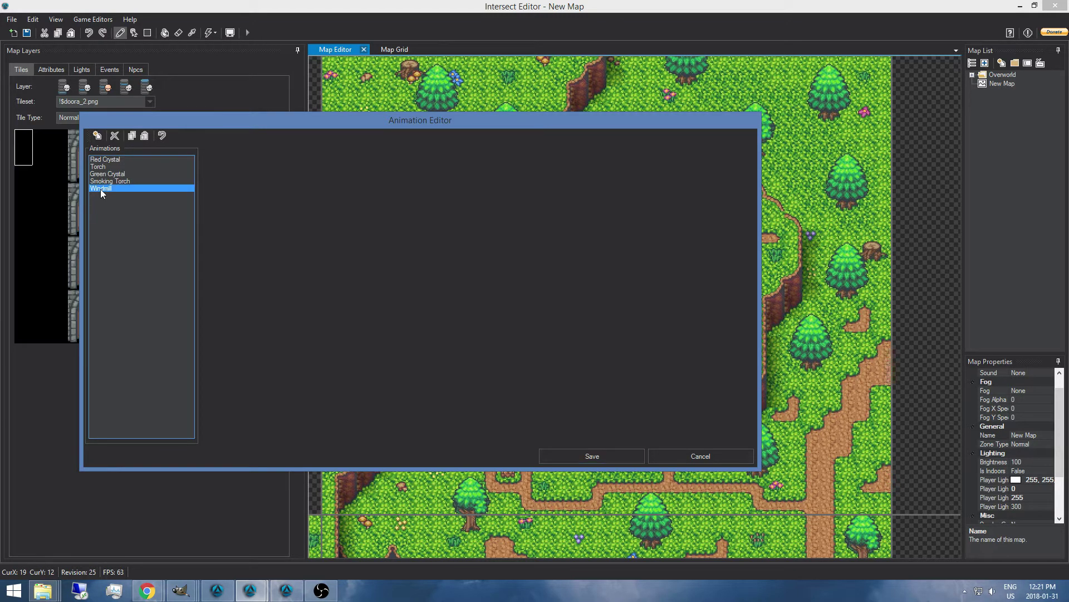
left_click_drag(239, 122, 58, 135)
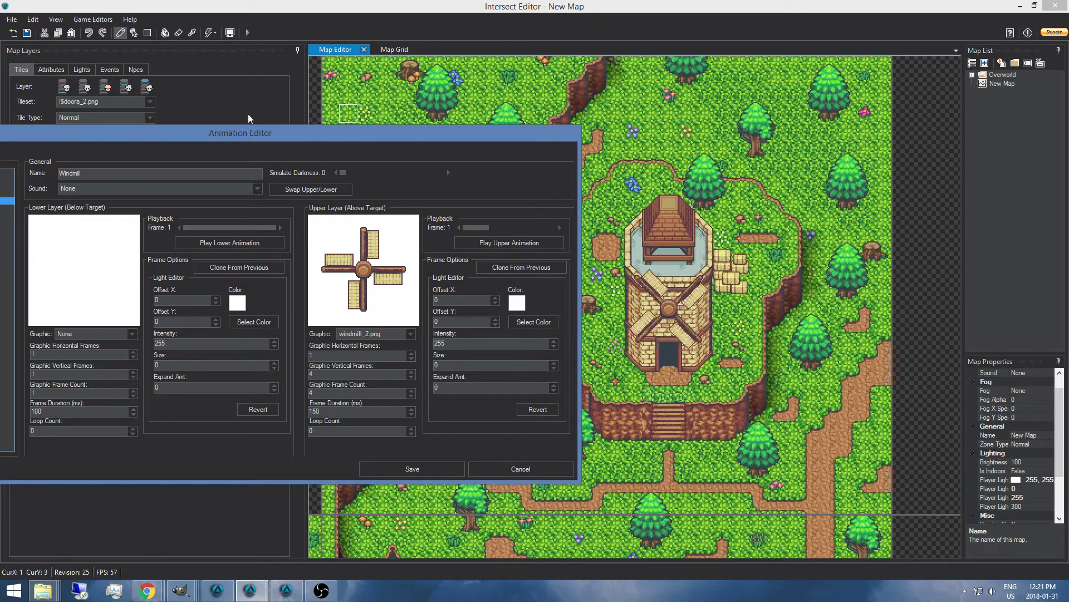
left_click_drag(227, 132, 425, 90)
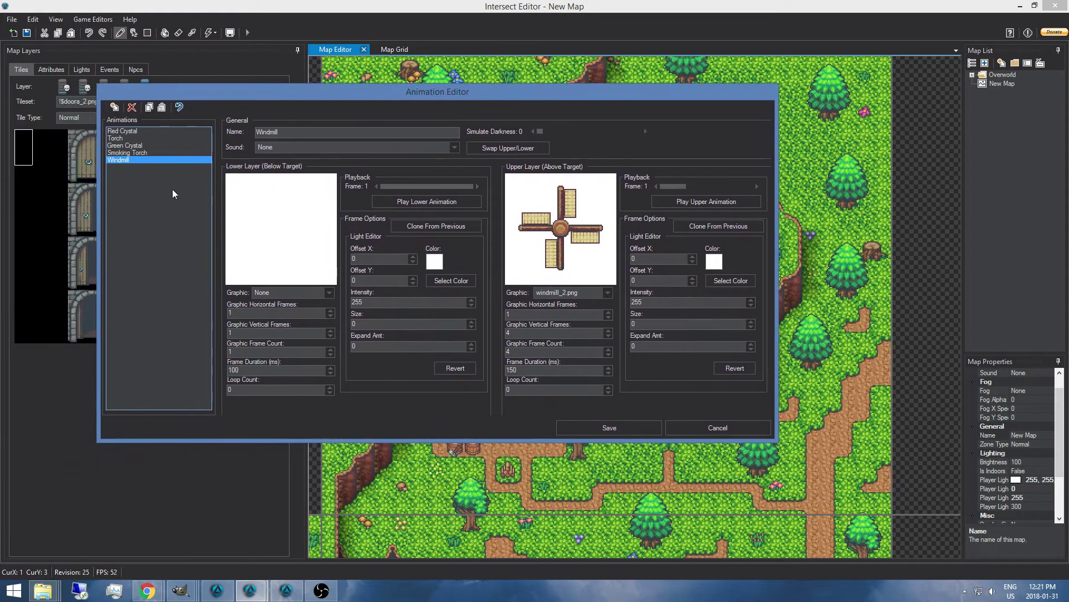
left_click_drag(293, 134, 211, 135)
left_click(300, 136)
left_click_drag(288, 96, 347, 107)
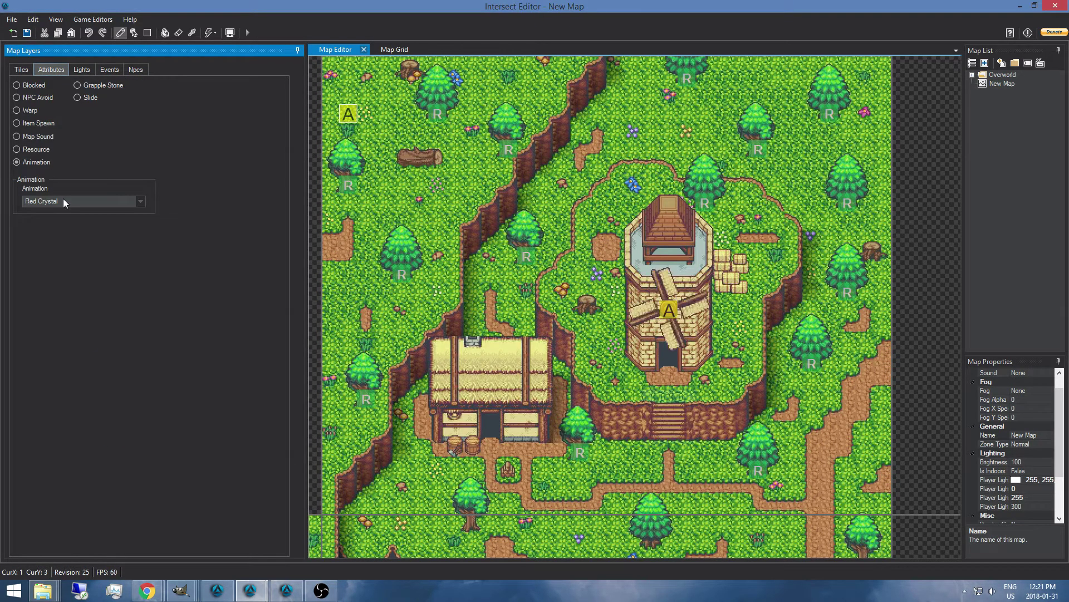
Review the animations available for the map's Animation attribute, and return to the Animation Editor.
left_click(65, 199)
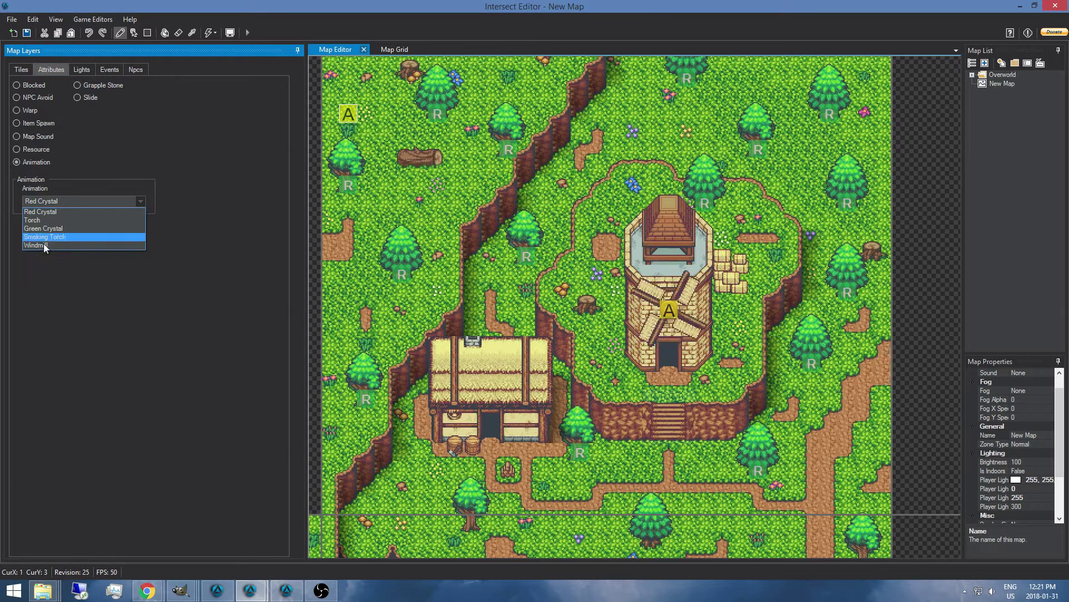
left_click(42, 211)
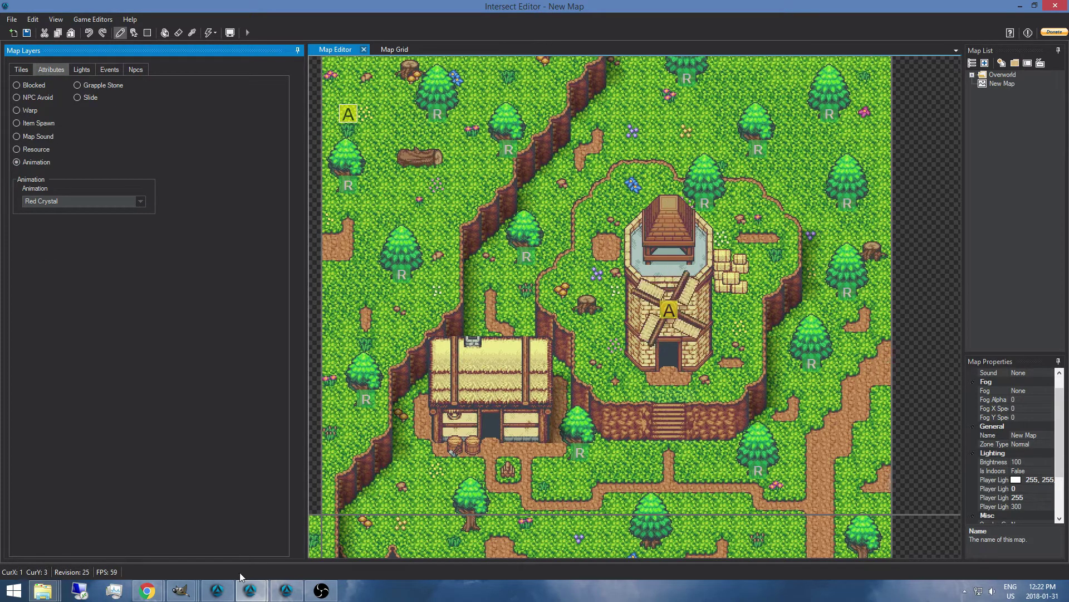
mouse_move(250, 590)
left_click(315, 530)
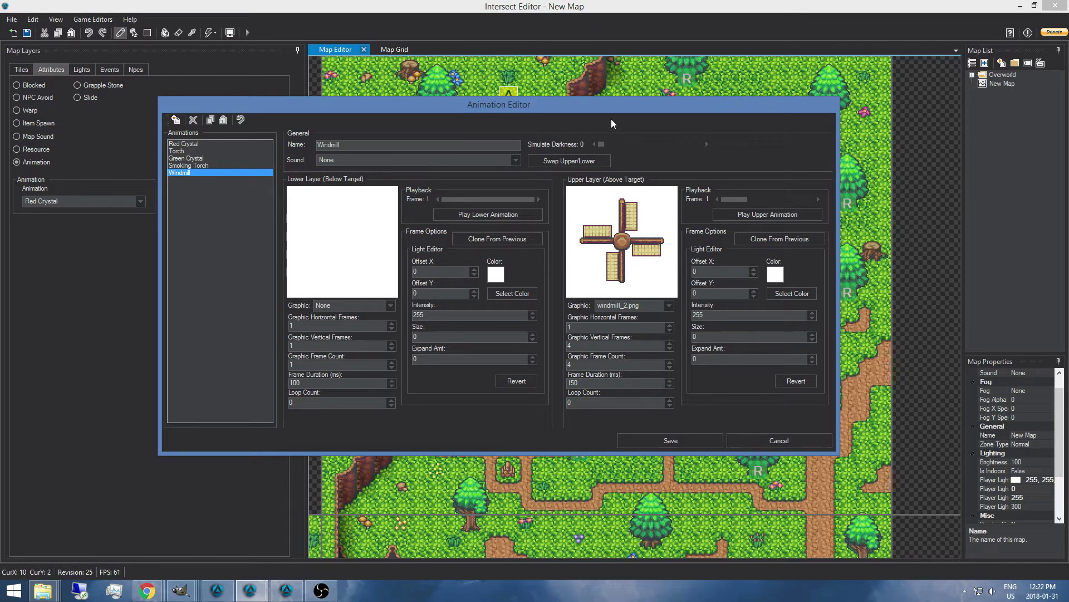
left_click_drag(610, 106, 264, 108)
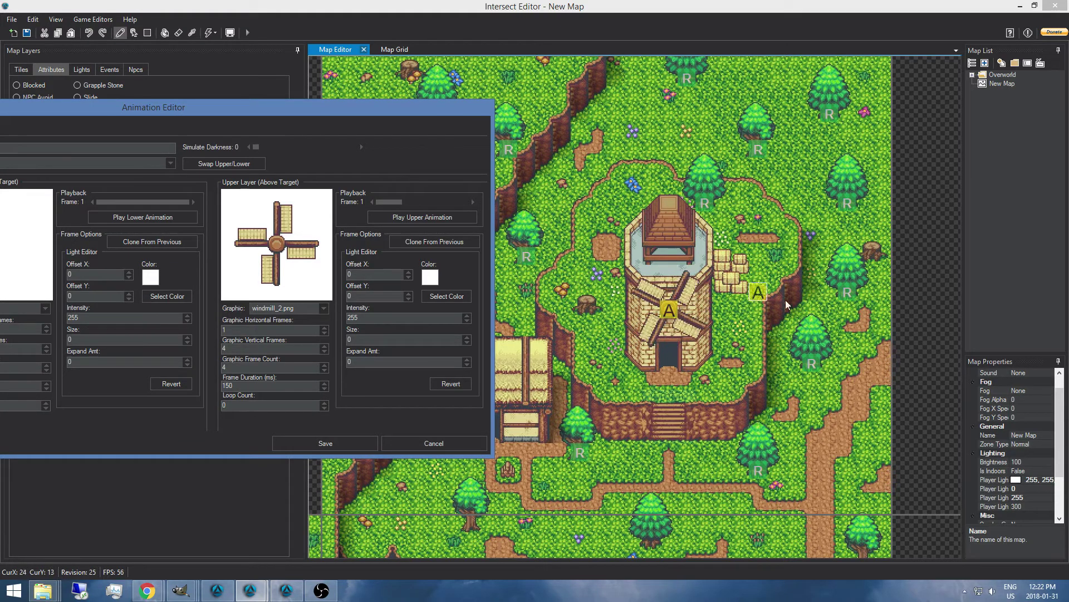
left_click_drag(288, 108, 580, 88)
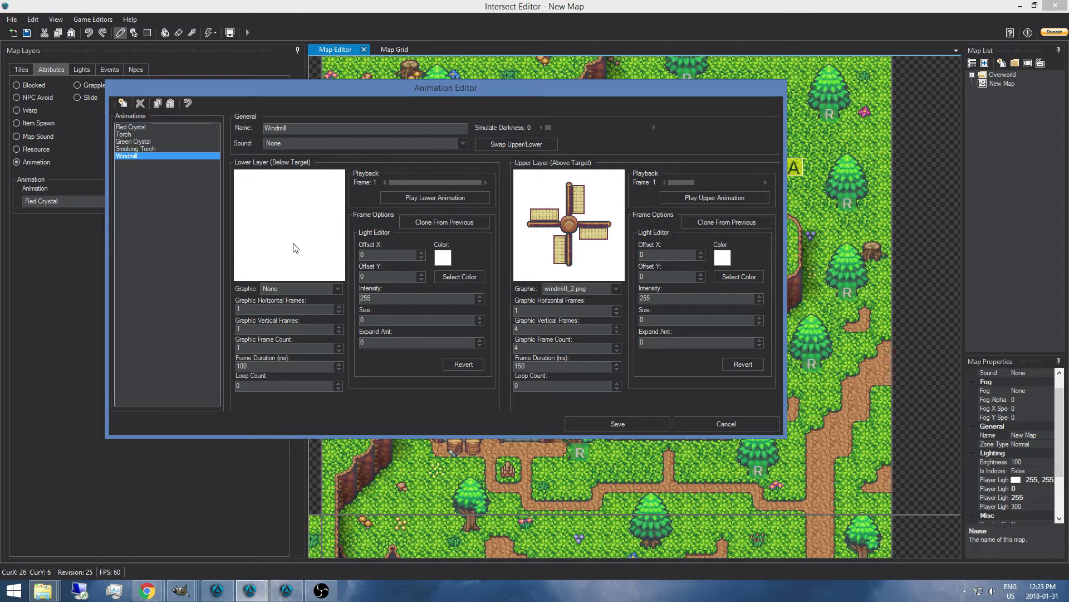
Choose windmill_2.png as the upper layer graphic of the Windmill animation.
left_click(568, 287)
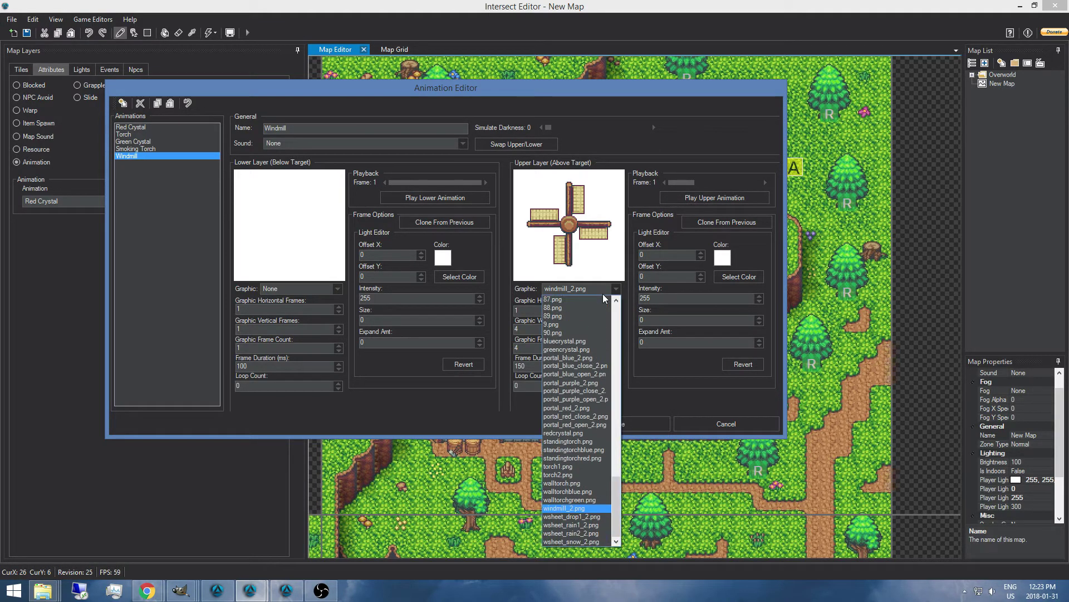
left_click(563, 507)
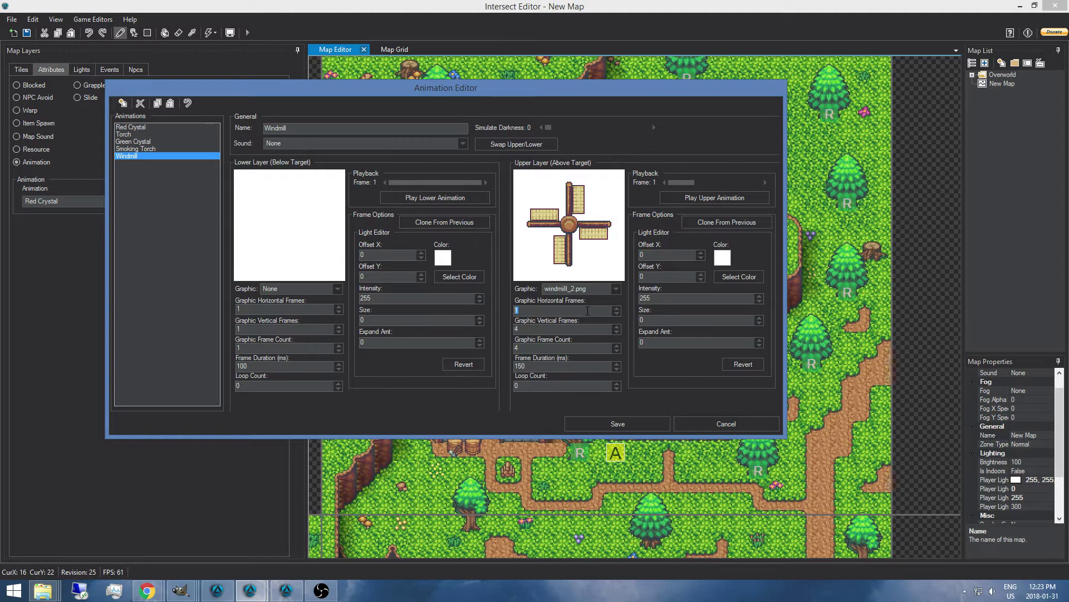
key("Tab")
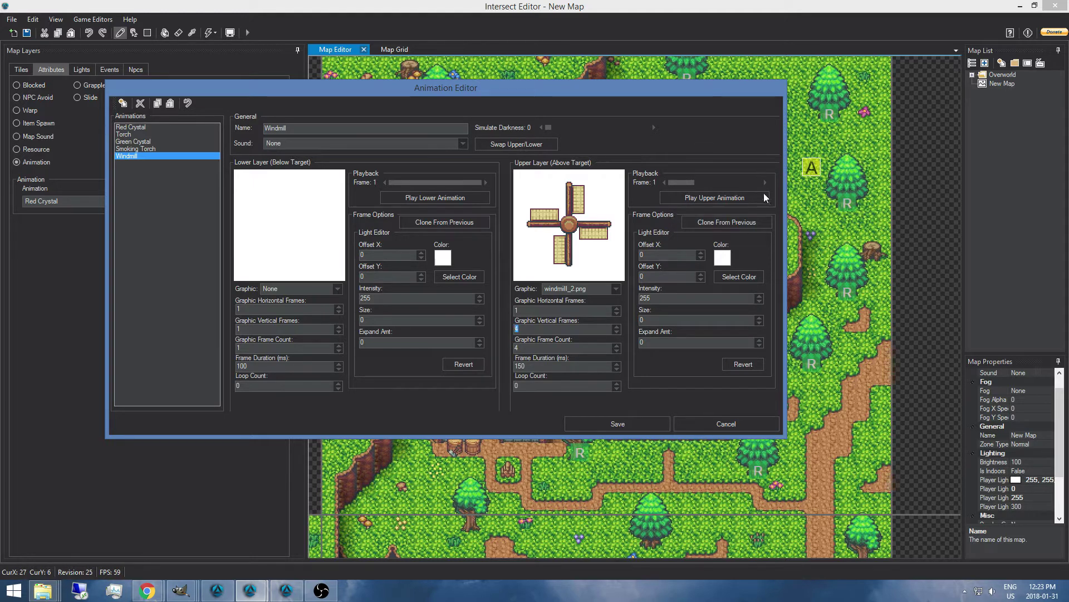
Try 4 horizontal frames for the Windmill's upper layer graphic, and set the count back to 1.
left_click(616, 308)
left_click(616, 308)
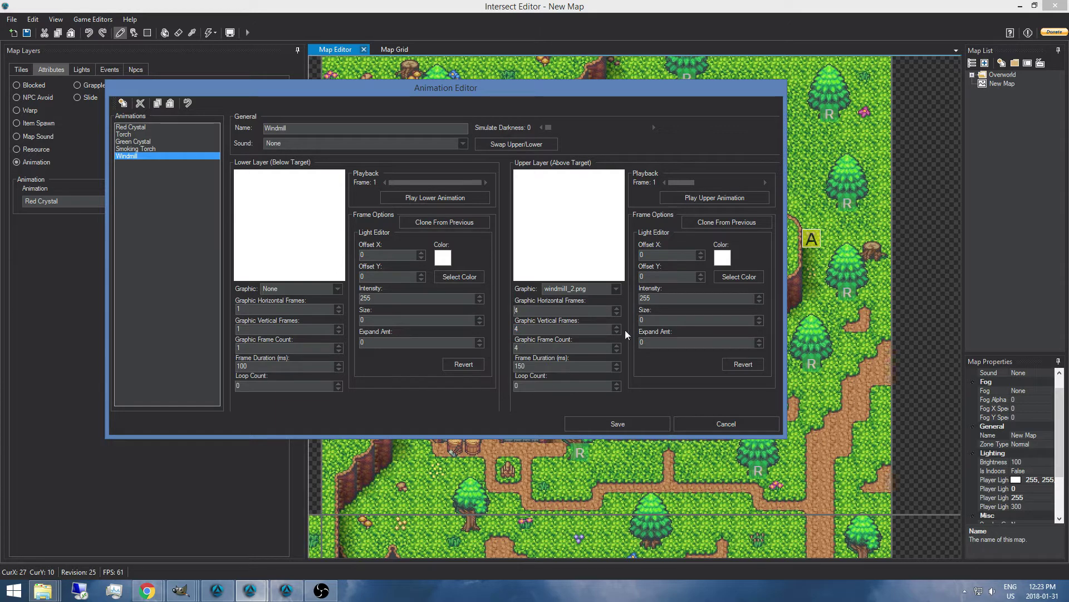
left_click(617, 313)
left_click(617, 312)
left_click(617, 312)
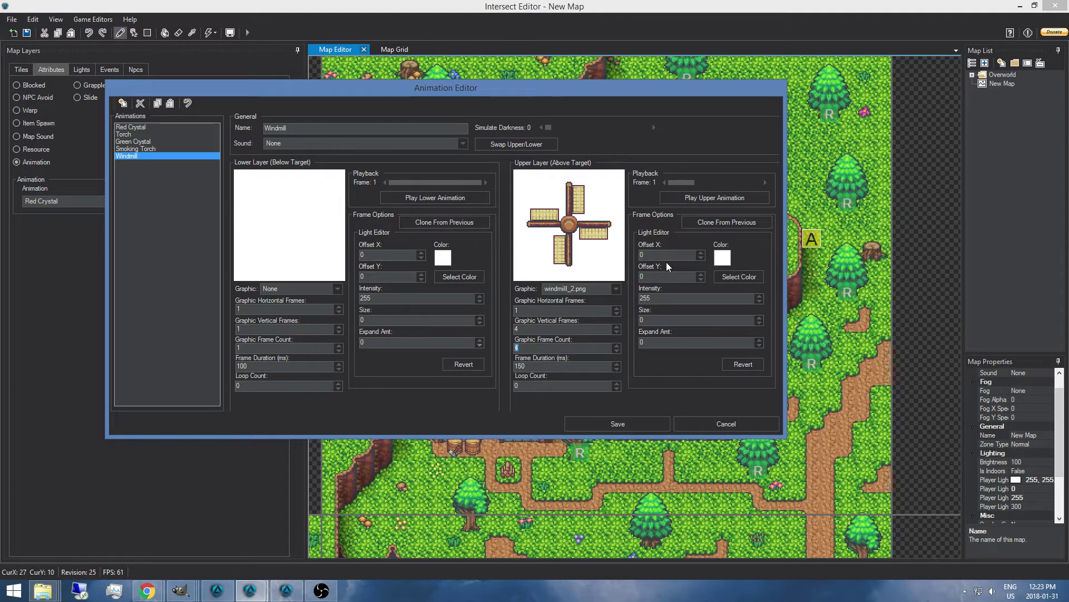
Preview the Windmill's upper layer animation and examine its frame duration and loop count.
left_click(749, 202)
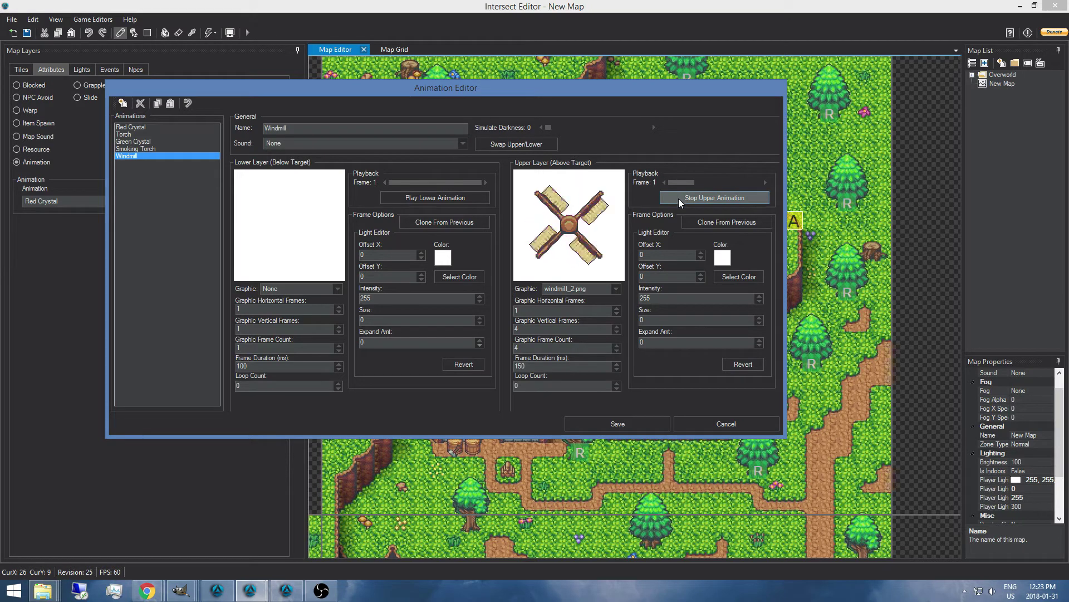
left_click(742, 197)
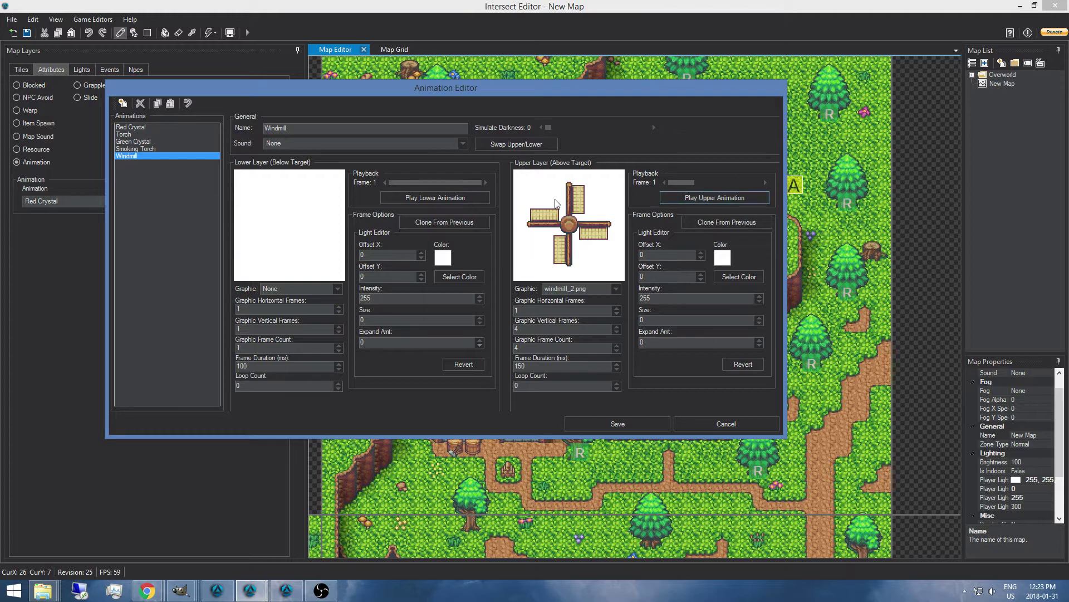
left_click_drag(566, 368, 516, 366)
left_click(668, 196)
left_click(701, 199)
double_click(544, 366)
key("Tab")
Step through the individual frames of the Windmill's upper layer animation.
left_click_drag(613, 87, 648, 65)
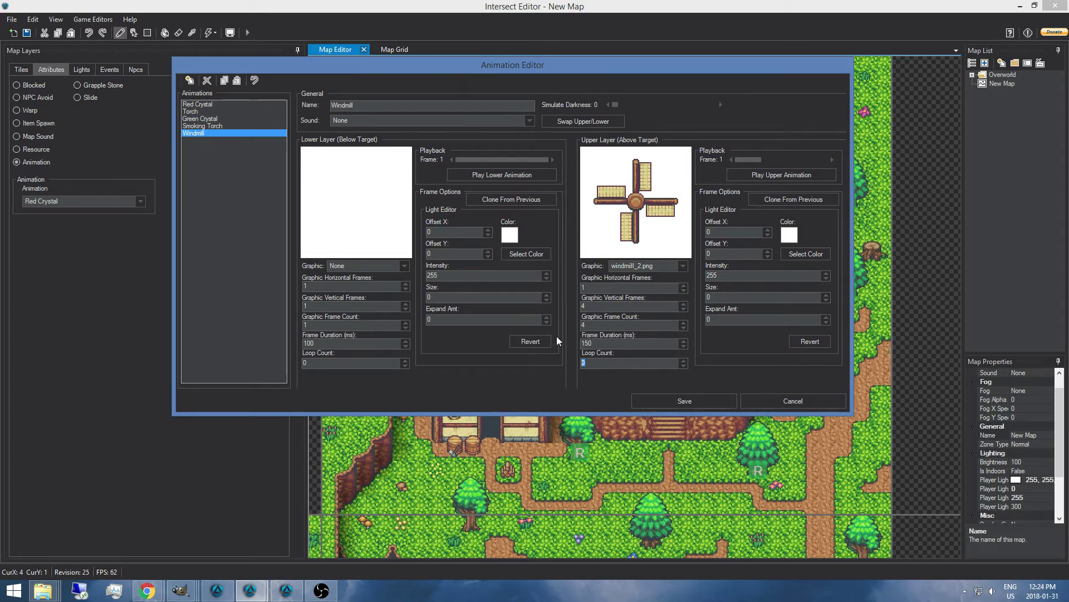
left_click_drag(558, 68, 473, 129)
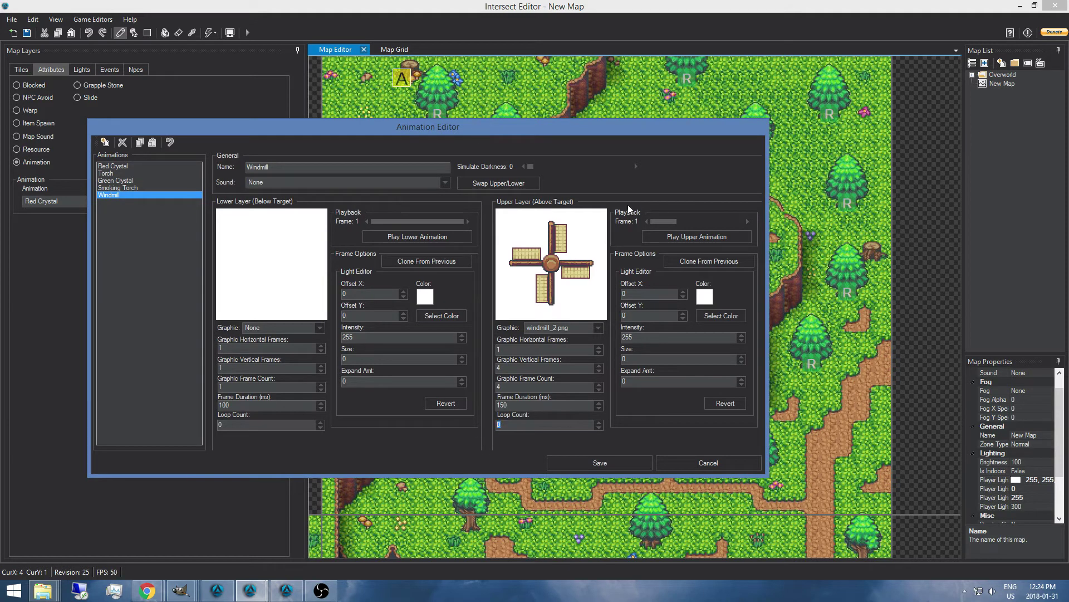
left_click(695, 223)
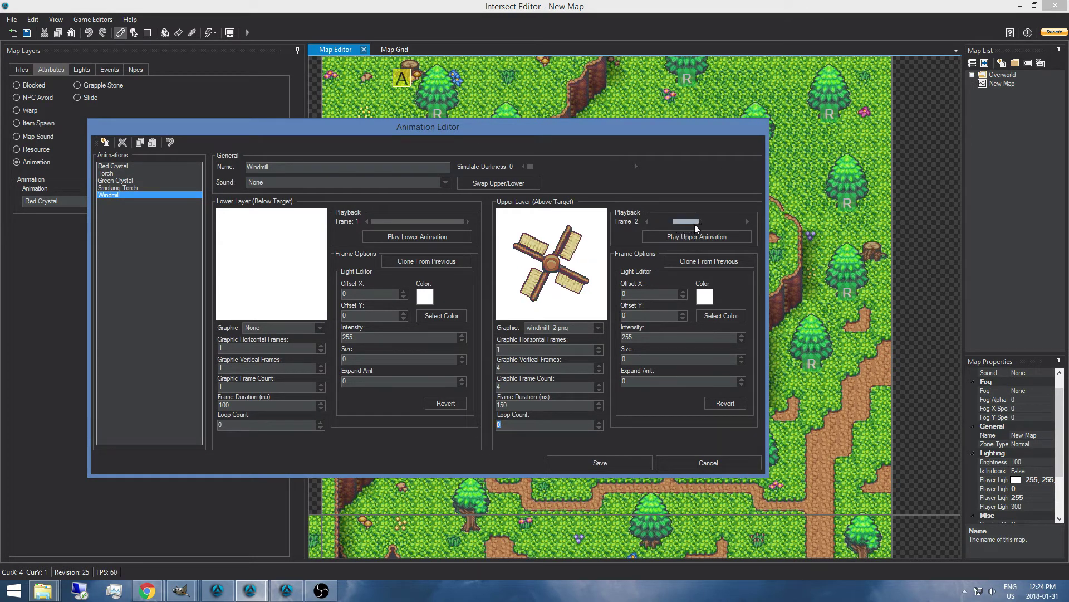
mouse_move(695, 224)
left_mouse_down()
mouse_move(732, 224)
mouse_move(714, 222)
left_mouse_up()
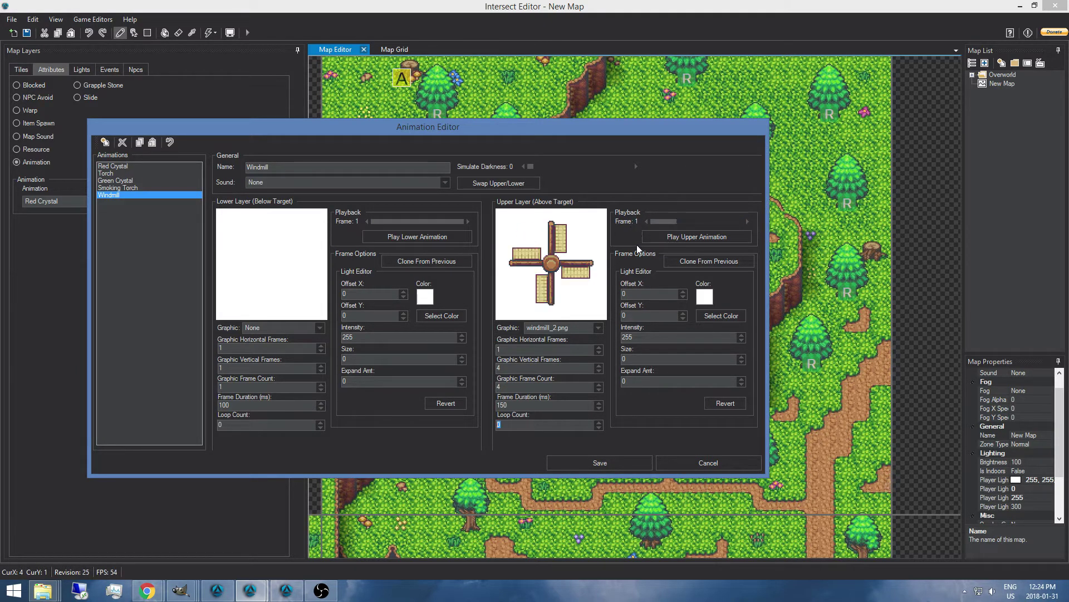
Preview the Torch animation's upper layer with simulated darkness at 100.
left_click(109, 173)
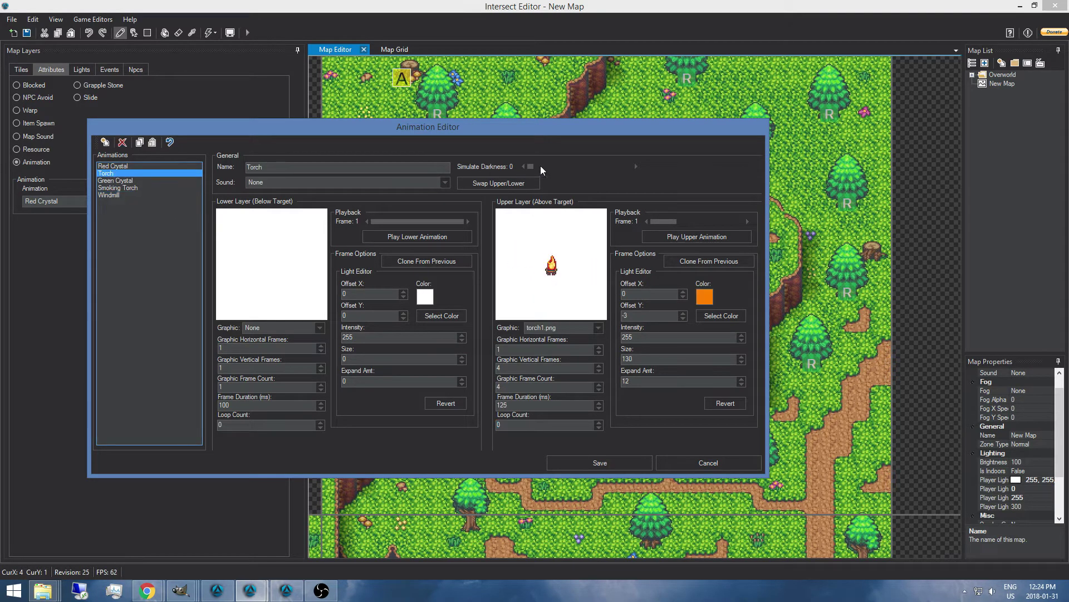
mouse_move(542, 169)
left_mouse_down()
mouse_move(634, 170)
mouse_move(535, 169)
left_mouse_up()
left_click_drag(524, 166, 640, 169)
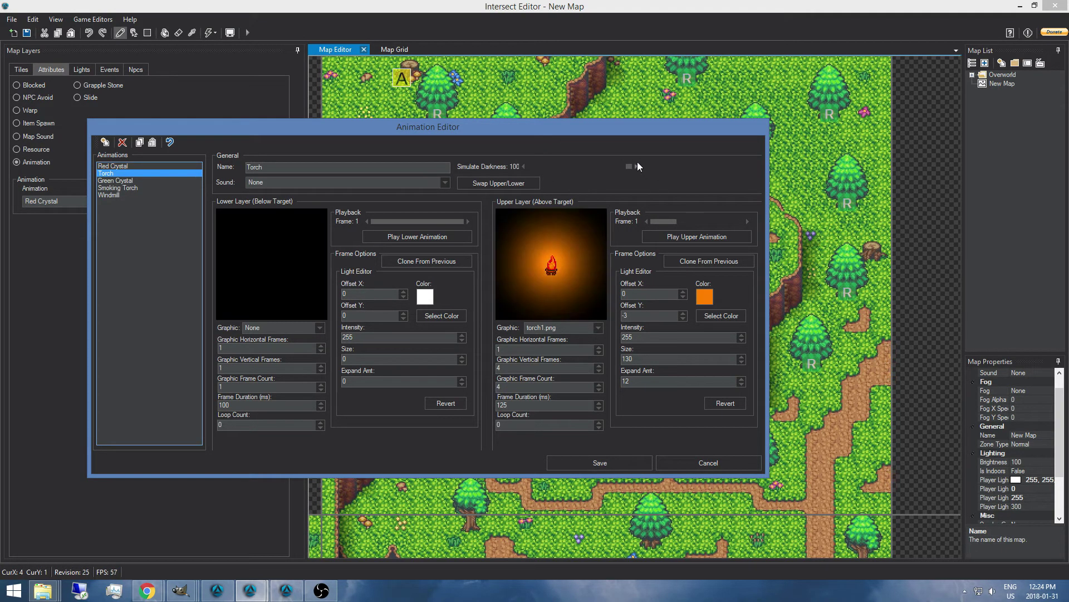
left_click(676, 238)
left_click_drag(666, 222, 713, 222)
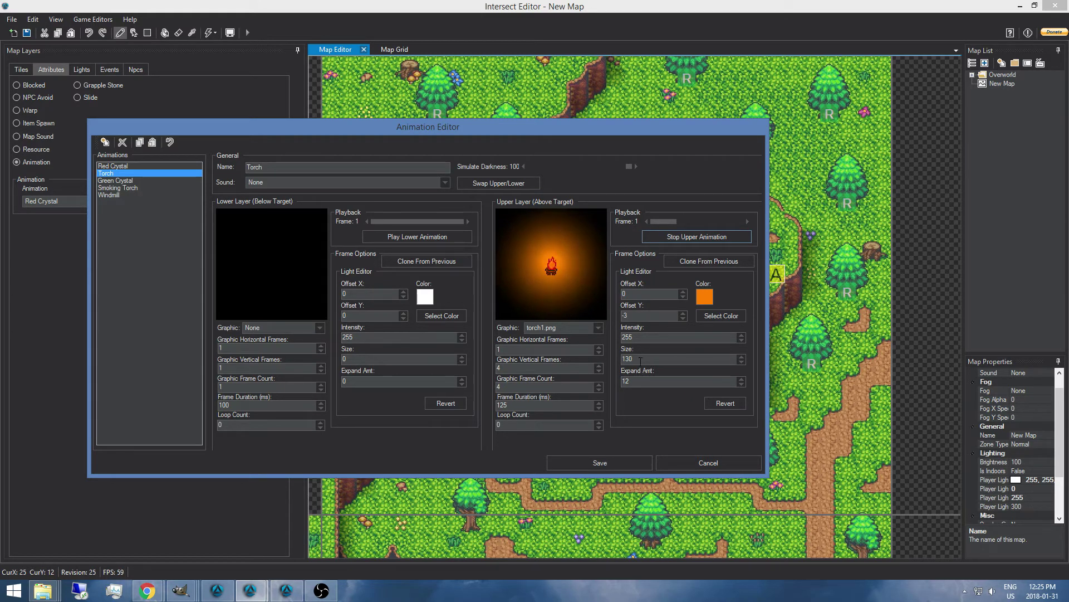
Examine the light size of the Torch's upper layer frames, and close the Animation Editor without saving.
left_click_drag(640, 361, 607, 361)
left_click(664, 361)
mouse_move(664, 222)
left_mouse_down()
mouse_move(734, 222)
mouse_move(653, 221)
left_mouse_up()
left_click(683, 466)
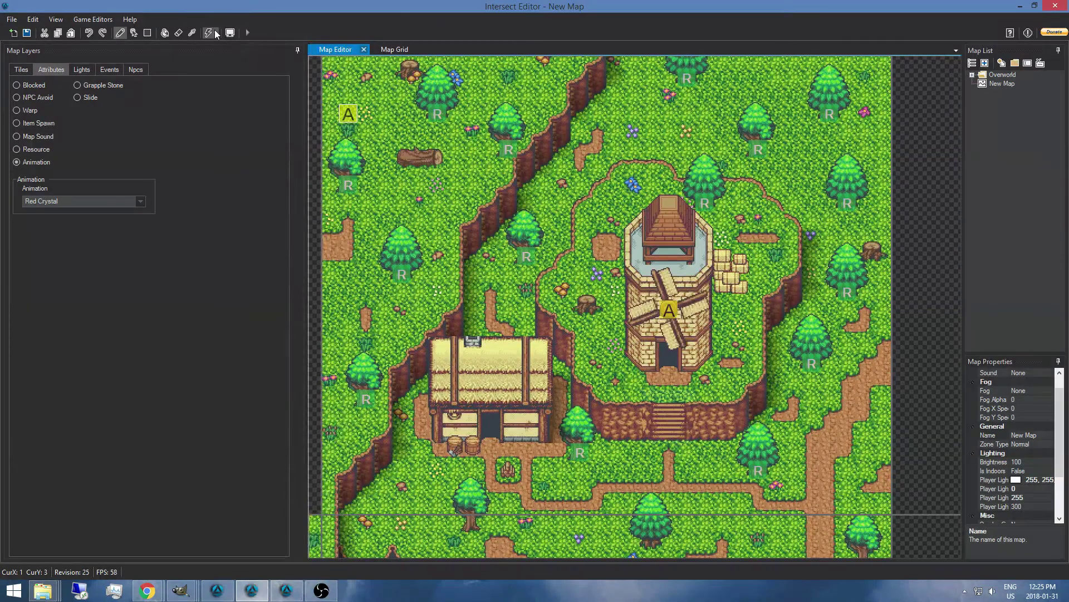
Preview the map under night-time lighting.
left_click(215, 32)
left_click(241, 142)
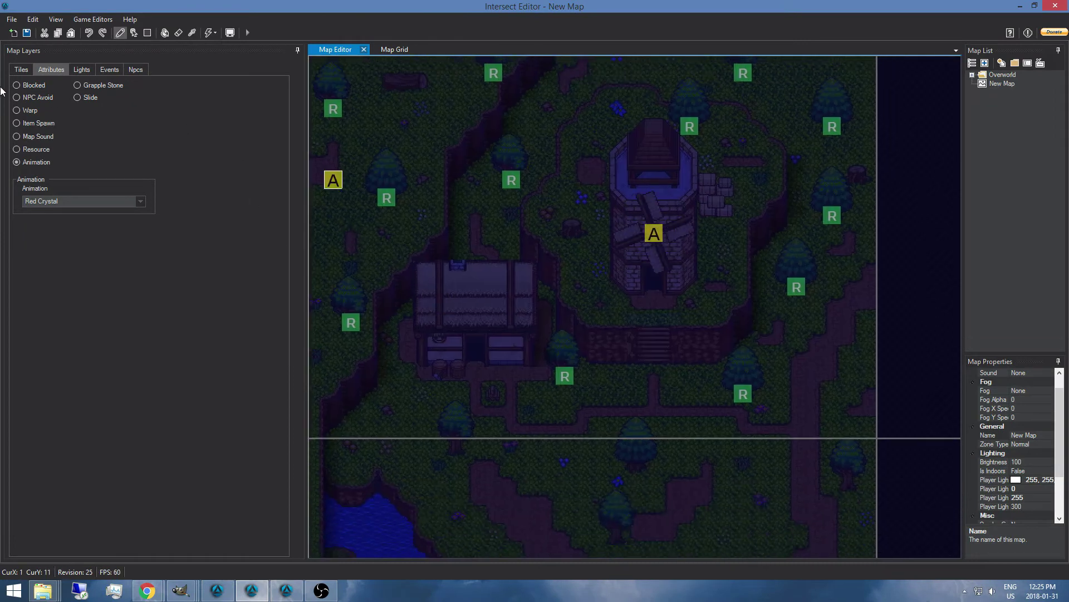
Place a Torch animation attribute on the house's front wall and view it in the tile view.
left_click(84, 201)
left_click(40, 225)
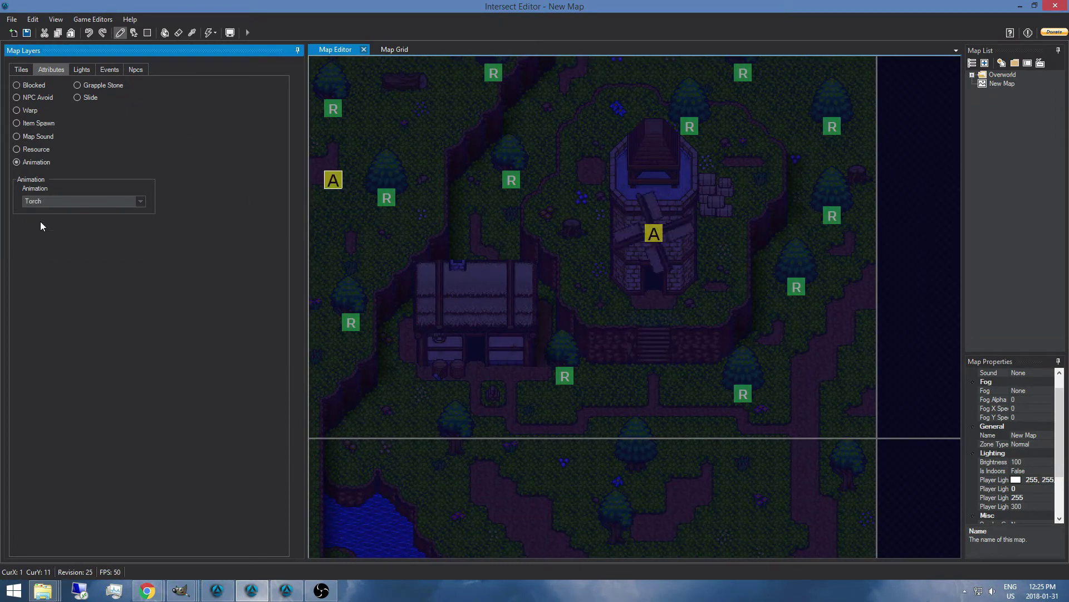
left_click(508, 344)
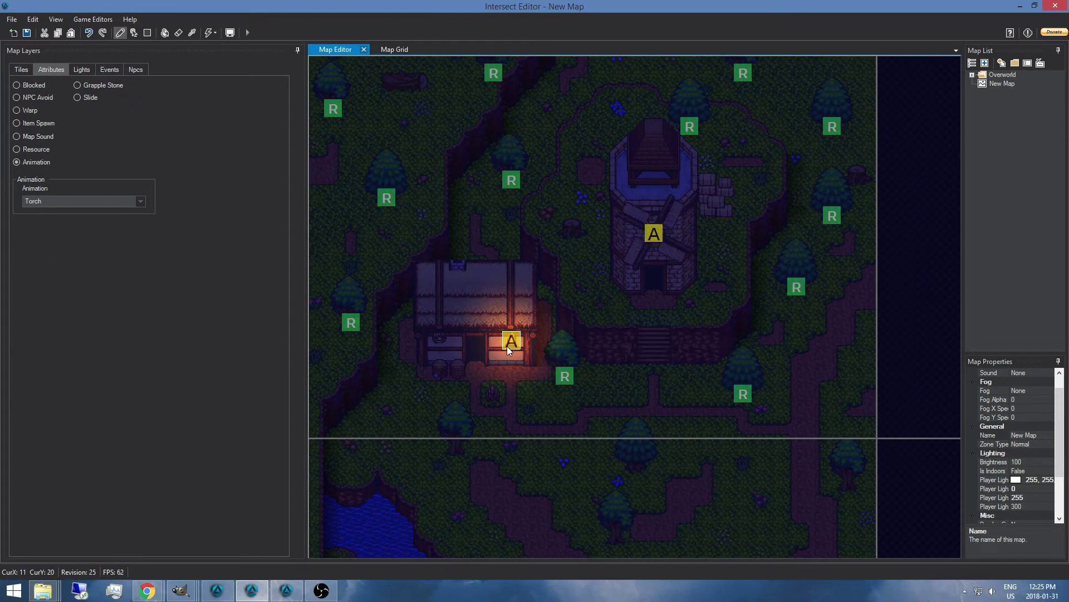
left_click(21, 70)
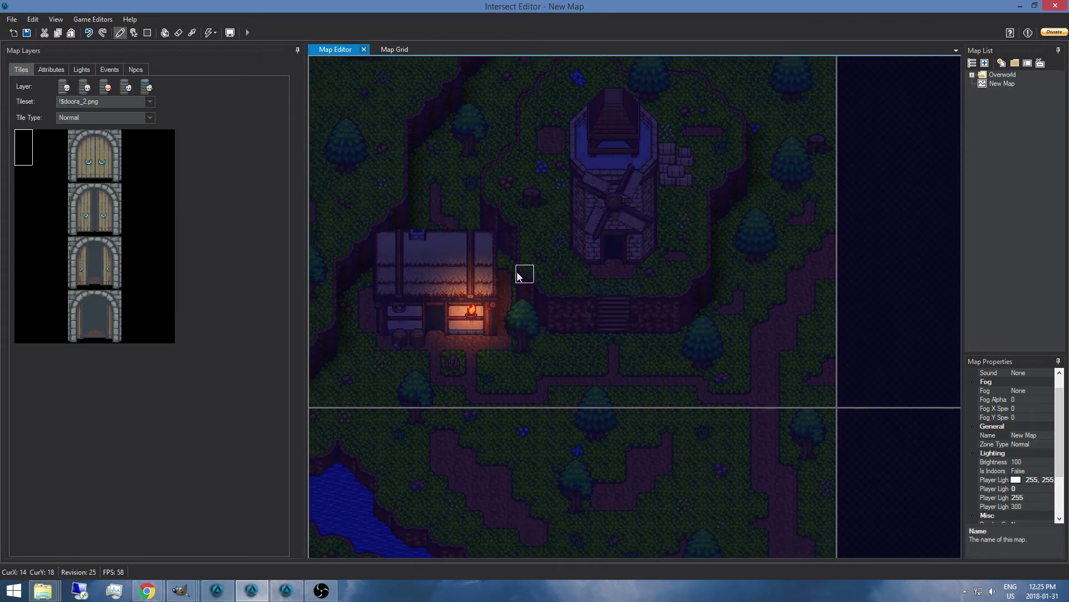
middle_click_drag(455, 225, 497, 297)
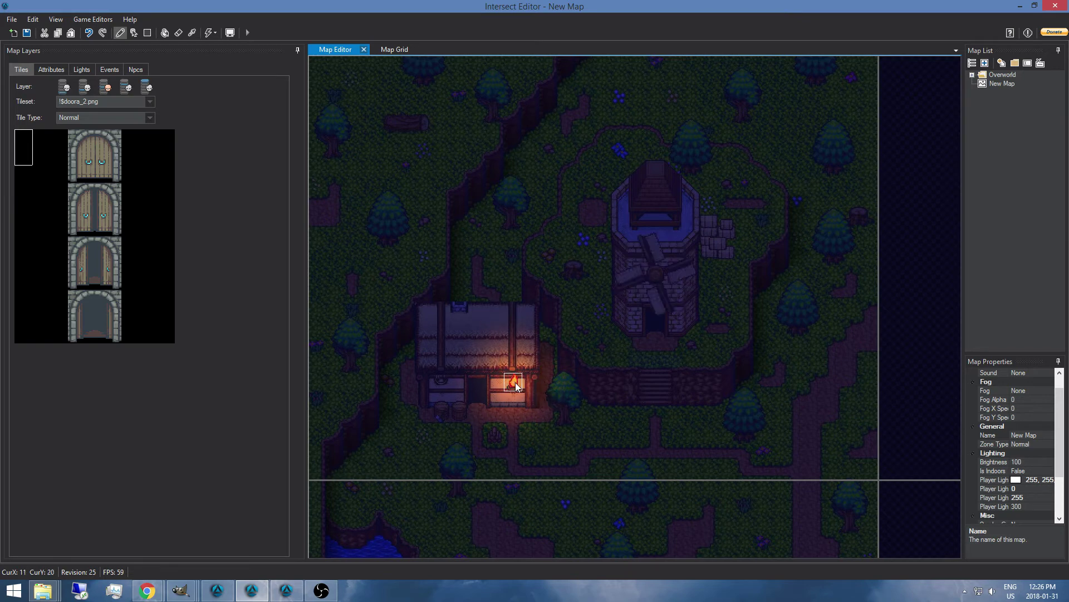
Remove the Torch animation attribute from the house's front wall and check the result in the tile view.
left_click(51, 69)
left_click(21, 69)
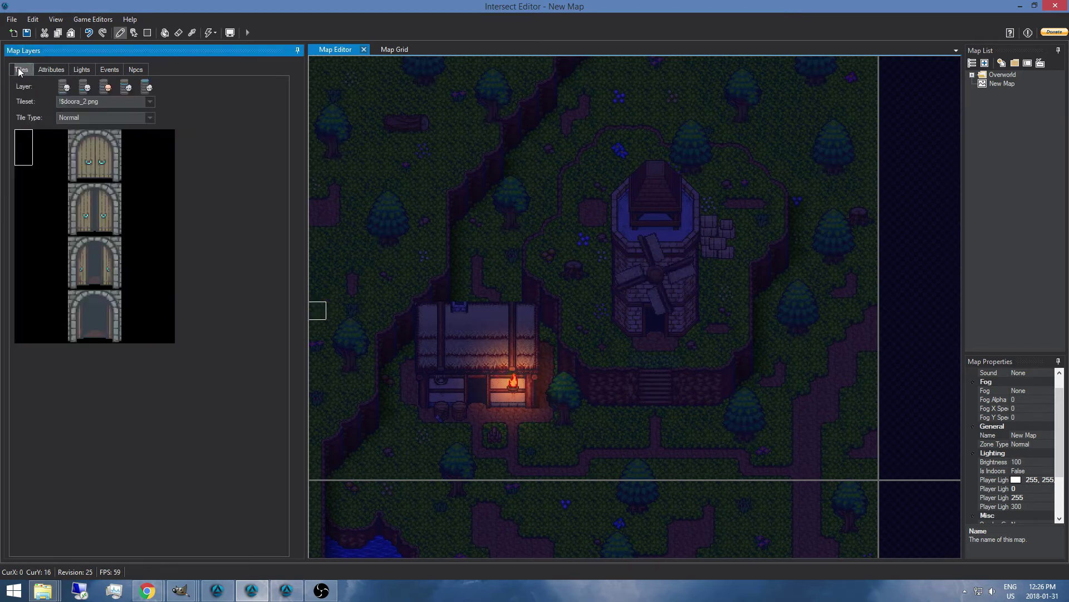
left_click(51, 70)
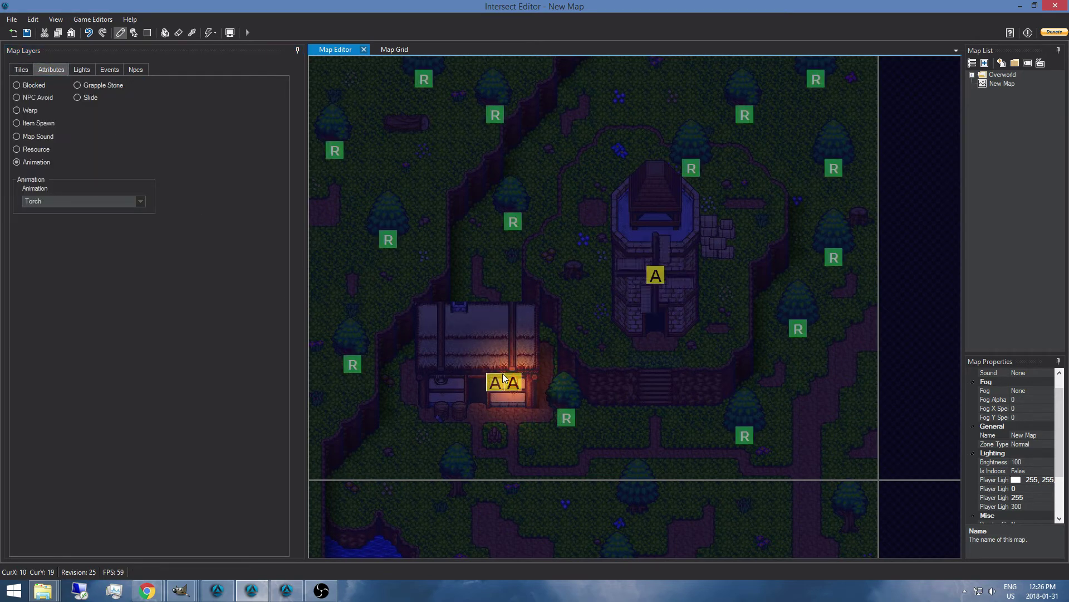
right_click(513, 387)
left_click(333, 238)
left_click(25, 70)
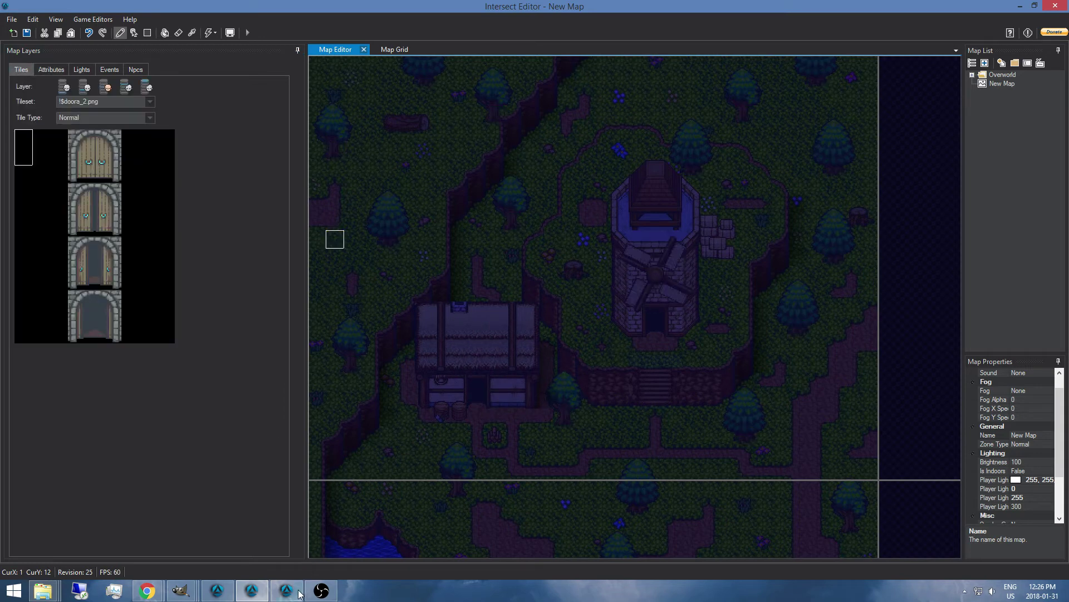
Open the Torch event on the house's front wall, and open the Set Animation command in its first conditional move route.
left_click(109, 69)
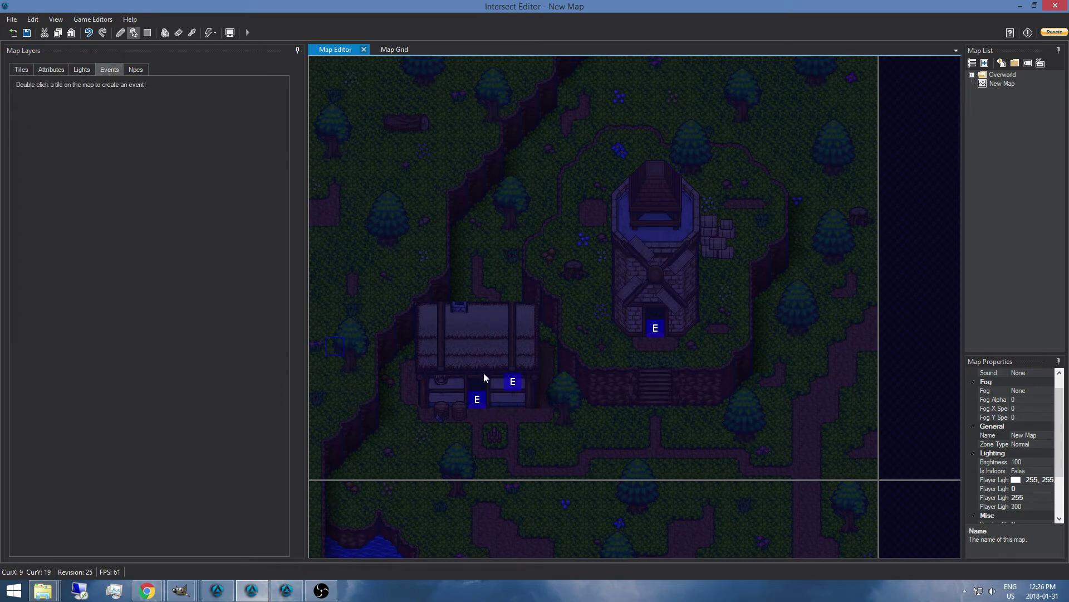
double_click(513, 383)
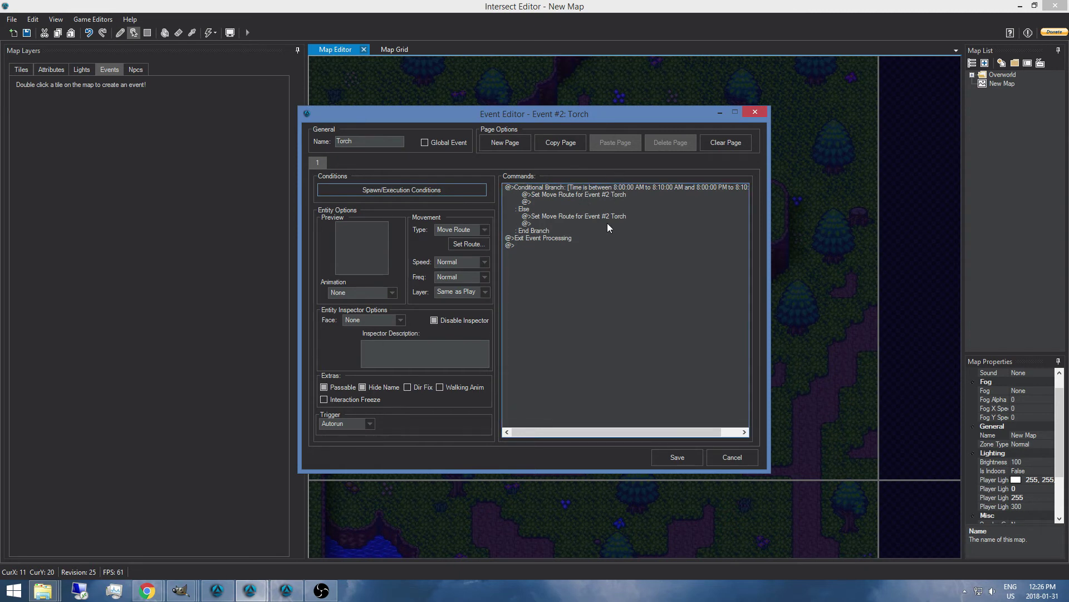
left_click(605, 197)
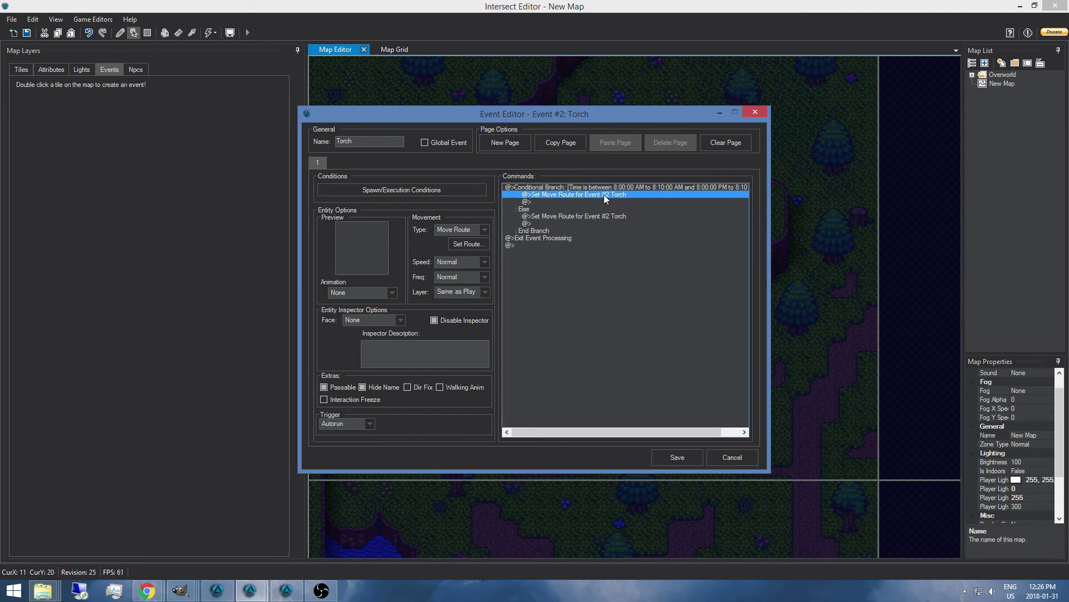
right_click(553, 196)
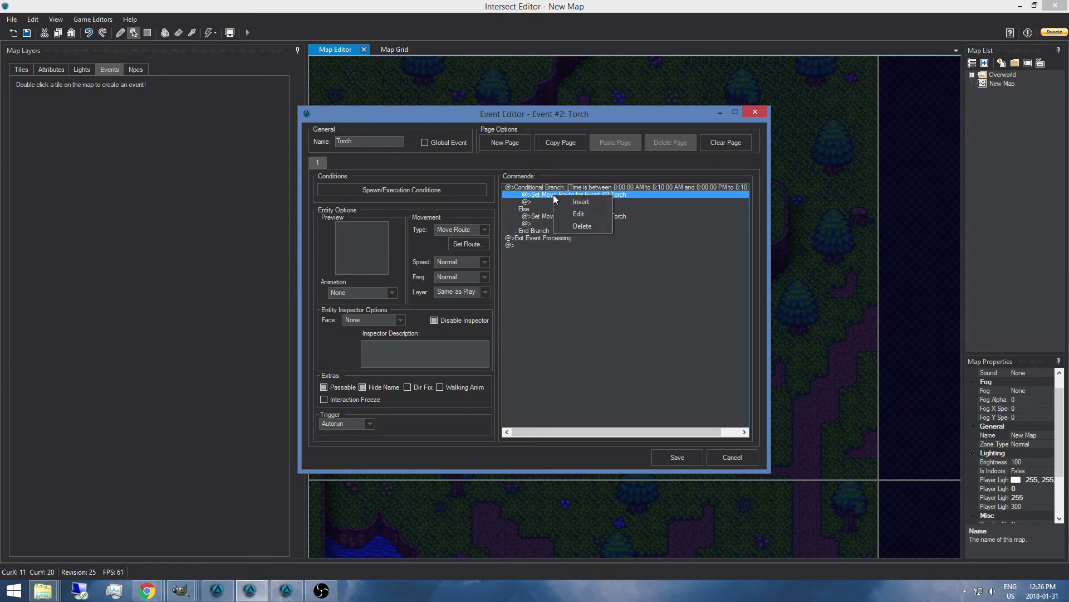
left_click(561, 209)
double_click(338, 154)
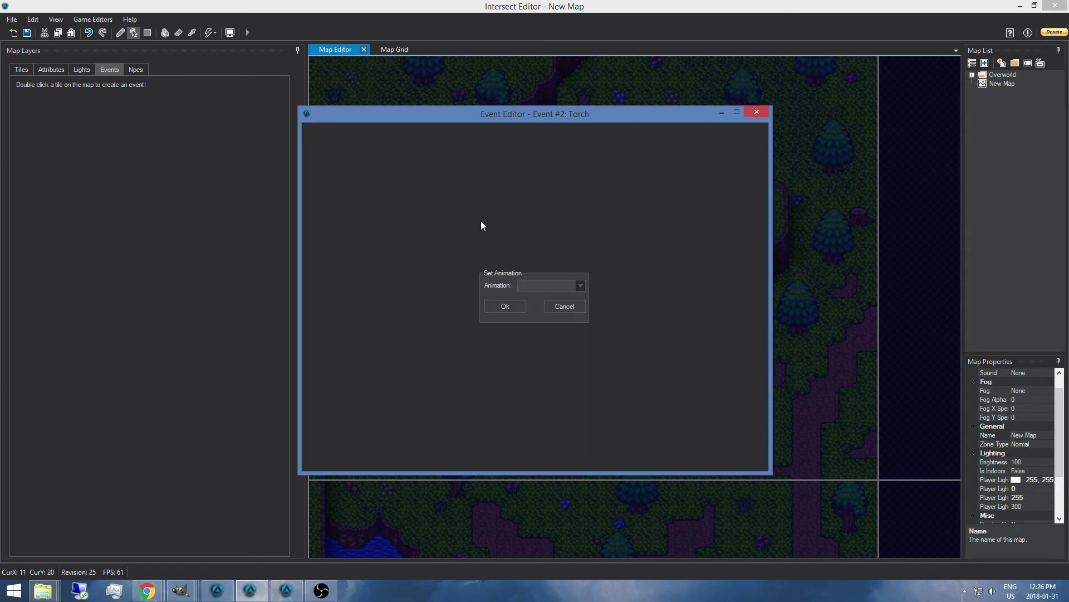
Examine the animation choices offered by the Set Animation command, and close the Torch event.
left_click(573, 285)
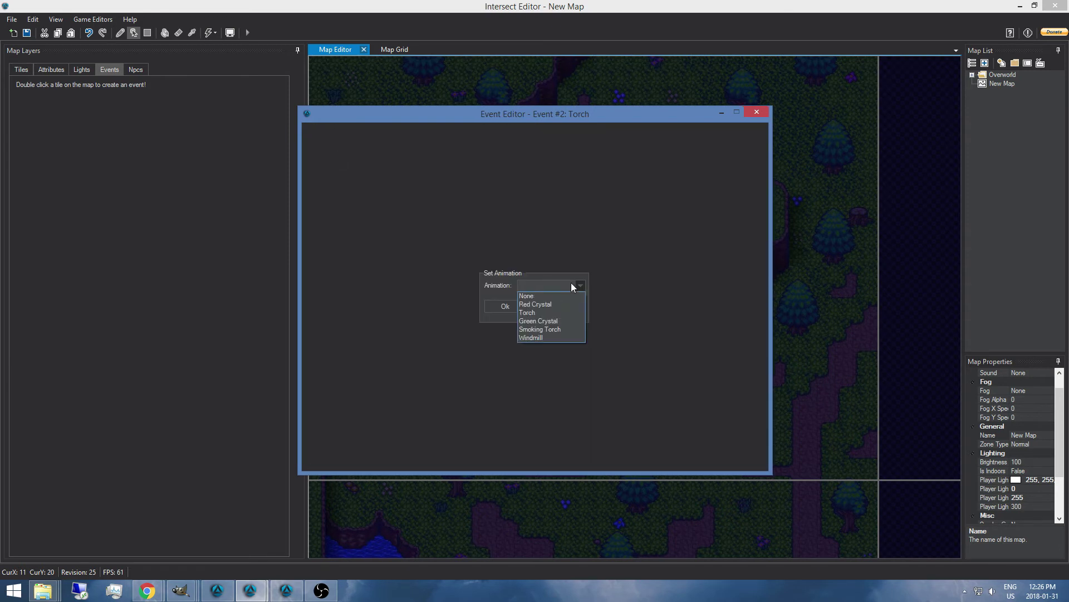
left_click(534, 321)
left_click(505, 307)
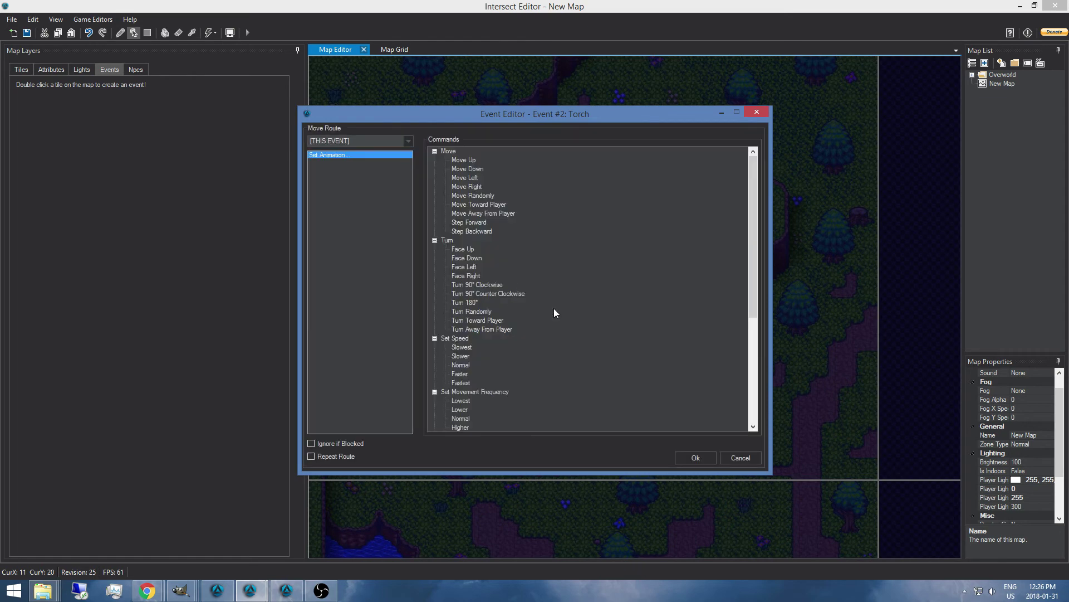
left_click(700, 459)
left_click(683, 388)
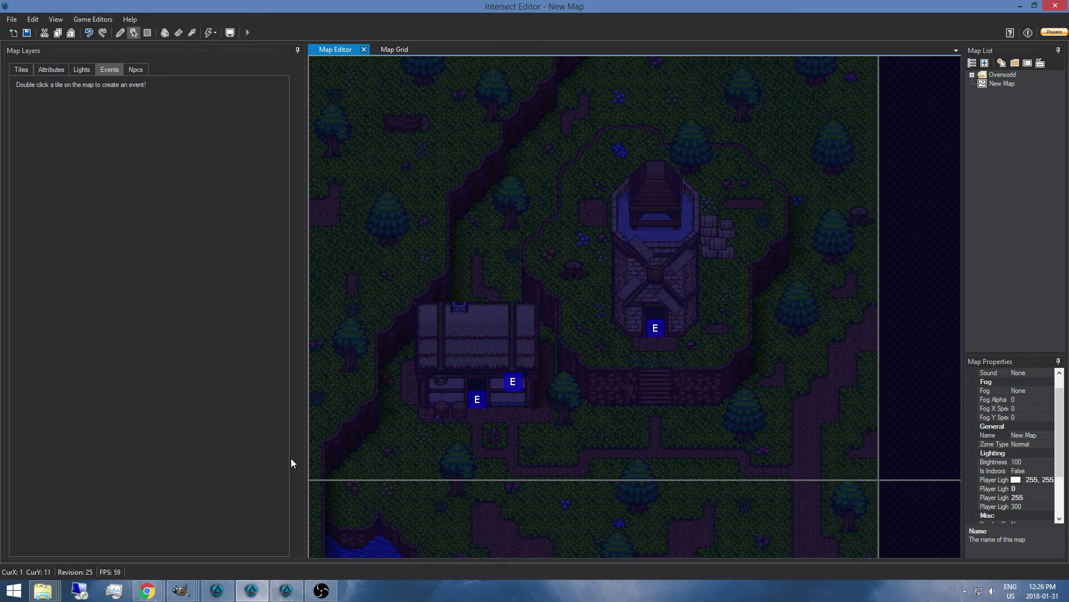
Switch to the Intersect Client, watch the house torch with the debug information shown, and return to the map editor.
left_click(282, 592)
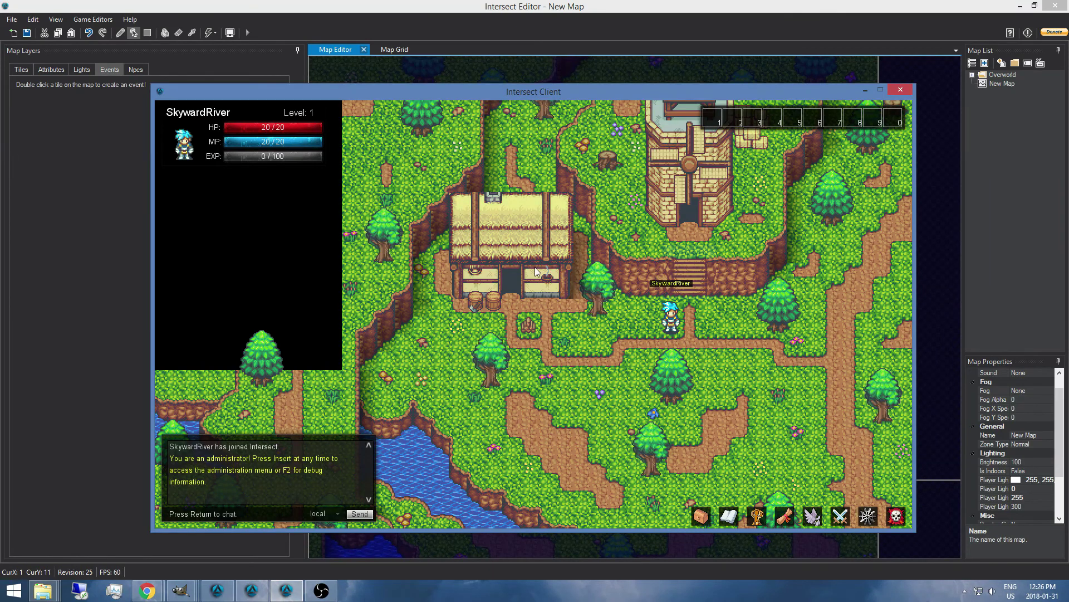
key("F2")
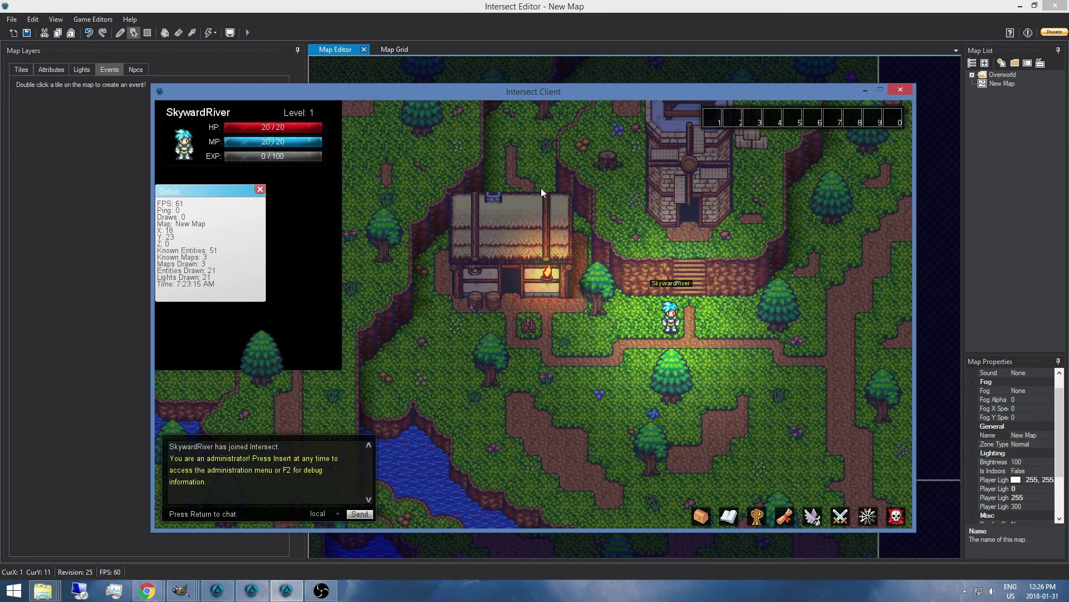
left_click(493, 27)
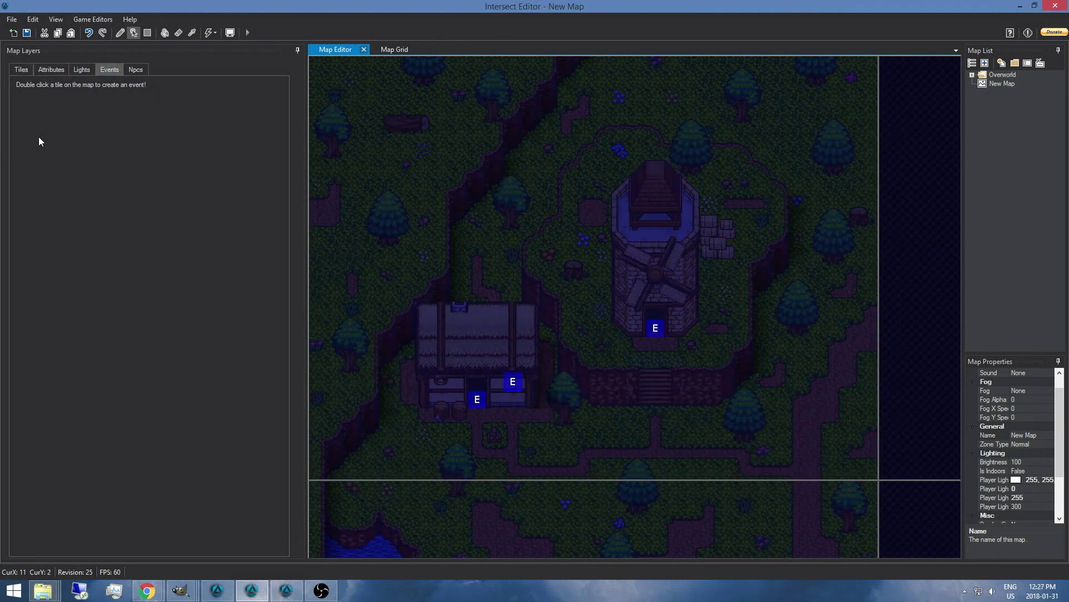